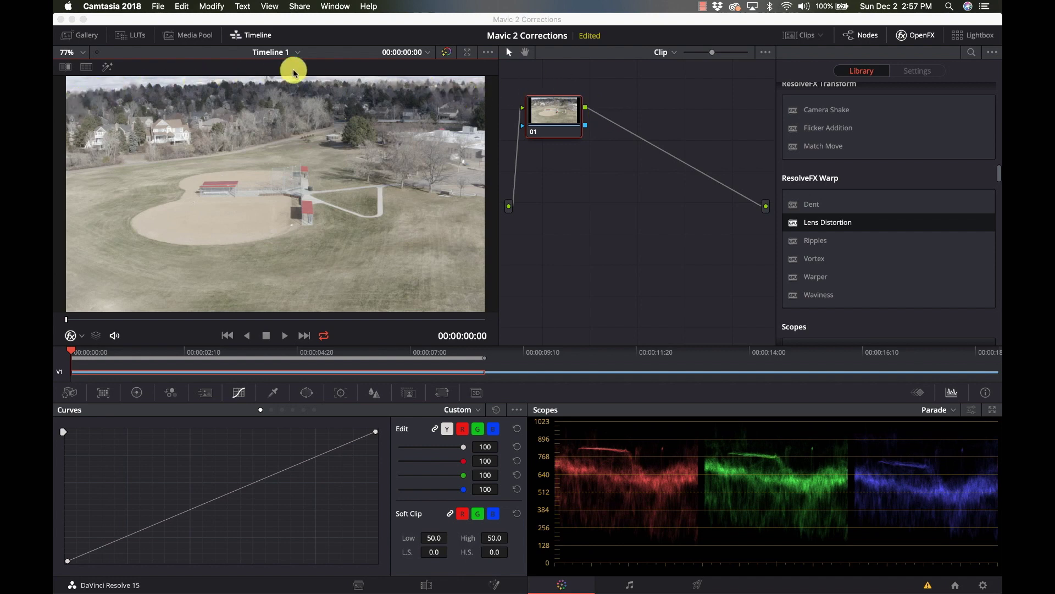
Step: Select the second V1 clip, the brushy open-land drone shot, for grading
click(601, 374)
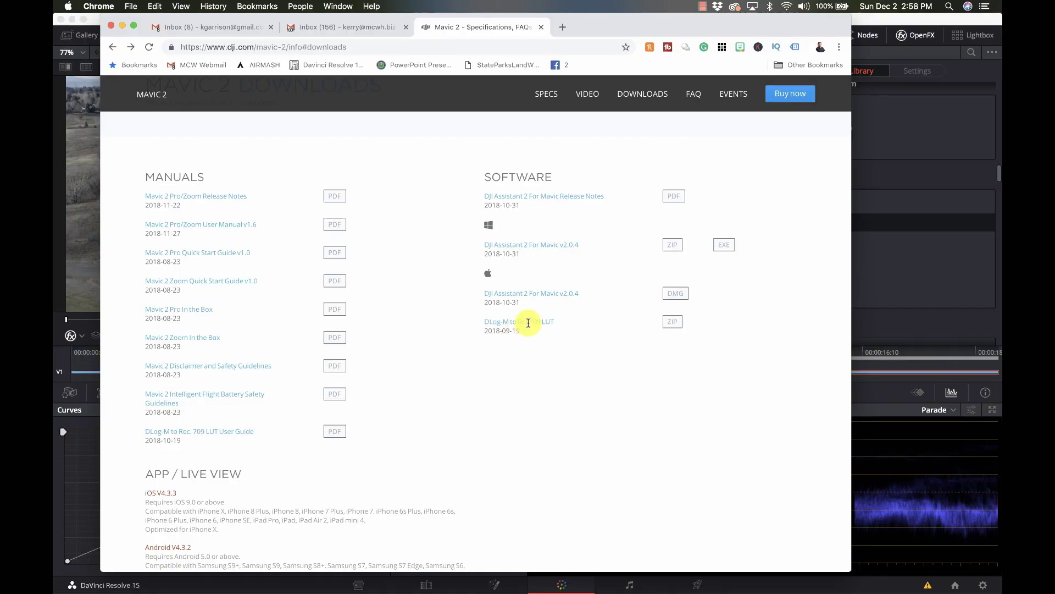
Step: Download the DLog-M to Rec709 LUT ZIP from DJI's Mavic 2 page and dismiss the no-application warning
click(672, 323)
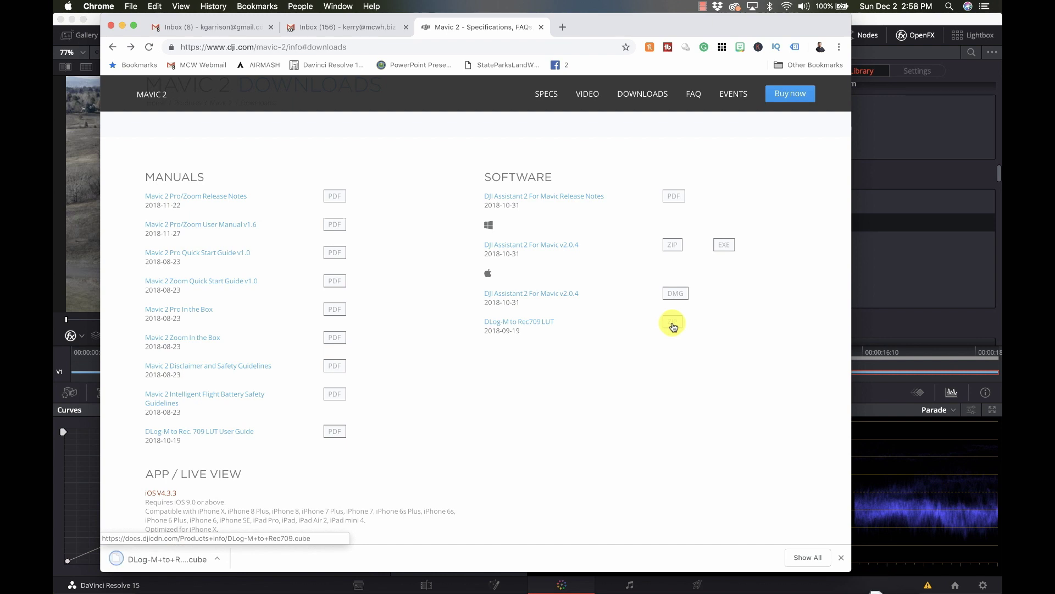
click(187, 559)
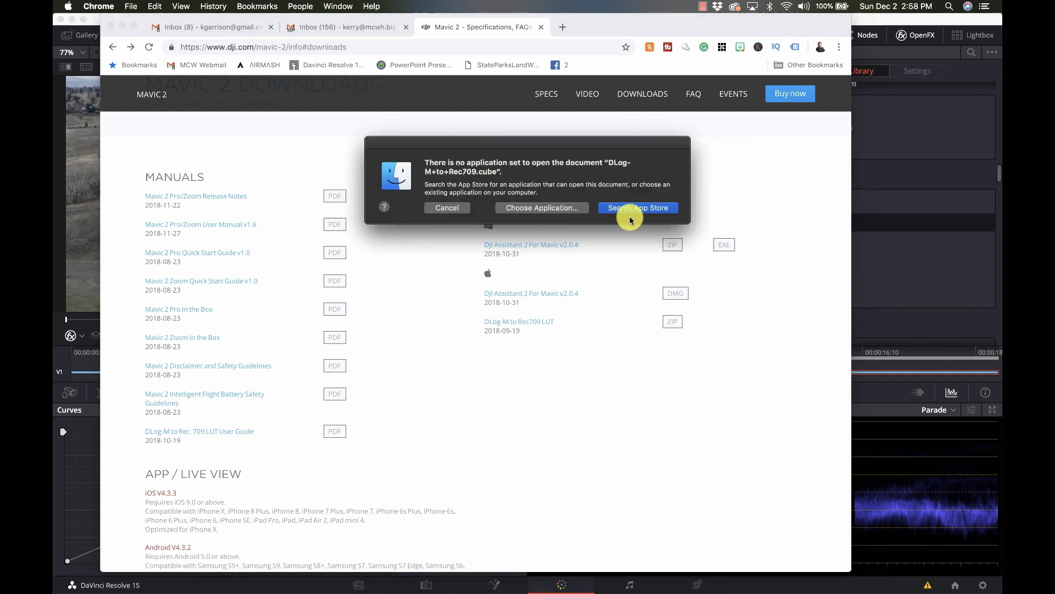
click(447, 208)
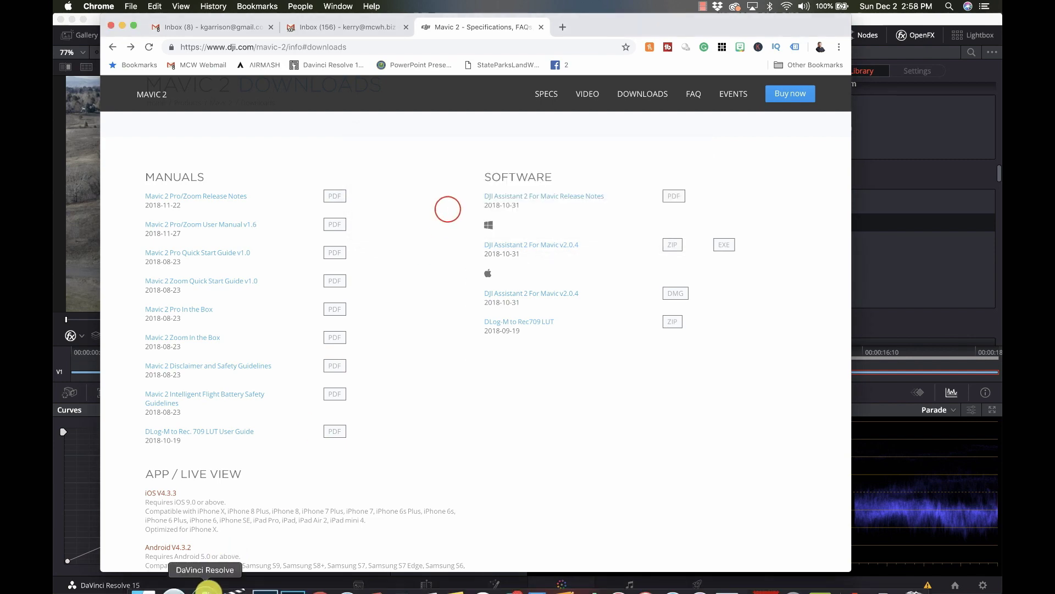
Step: Locate DLog-M+to+Rec709.cube in Finder's Downloads folder, then return to DaVinci Resolve
mouse_move(242, 572)
key(super+Tab)
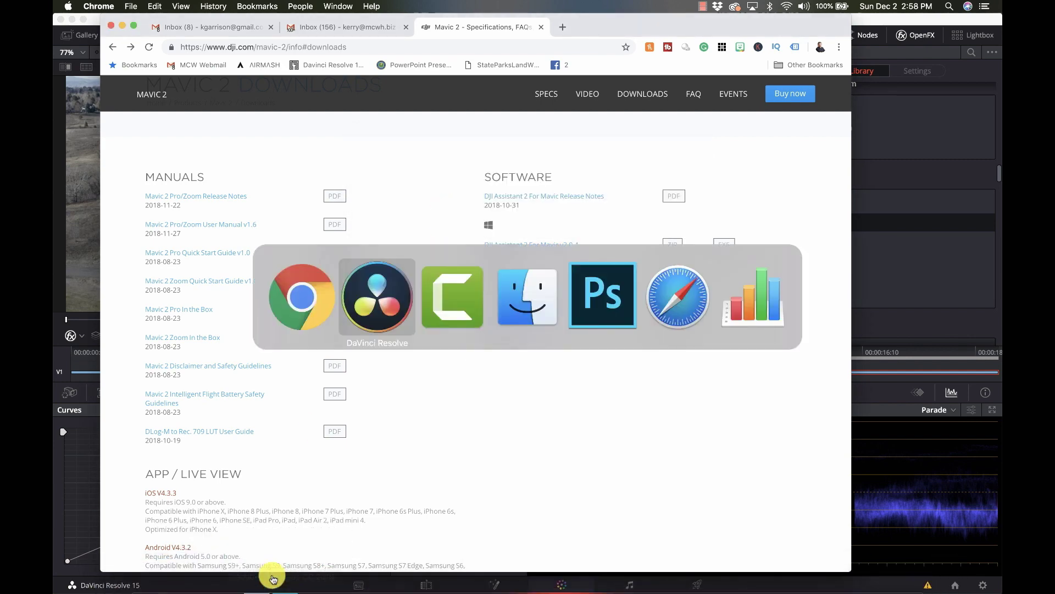
key(super+Tab)
key(super+Tab)
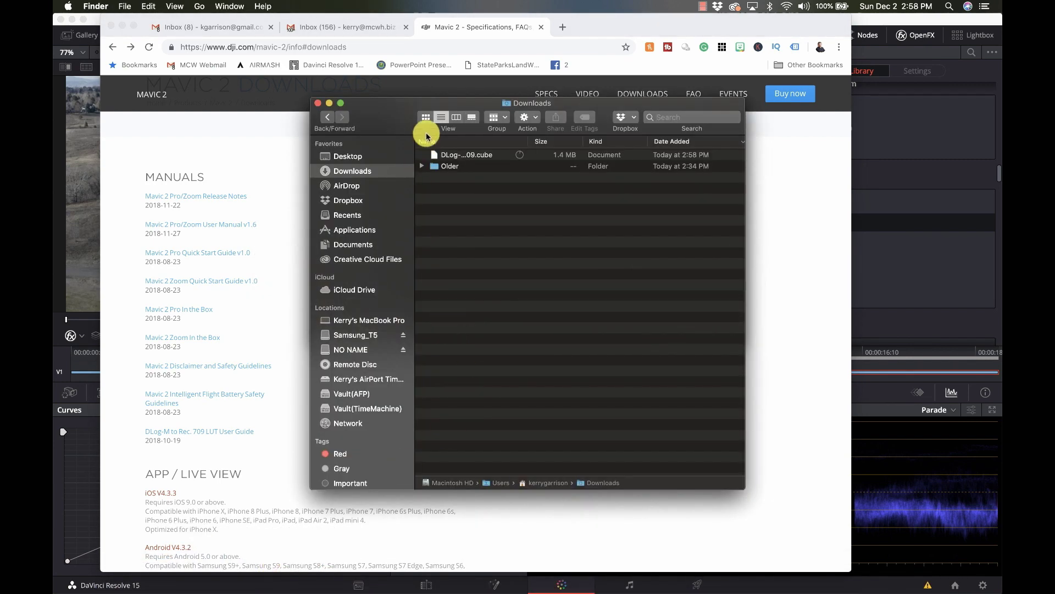
click(465, 156)
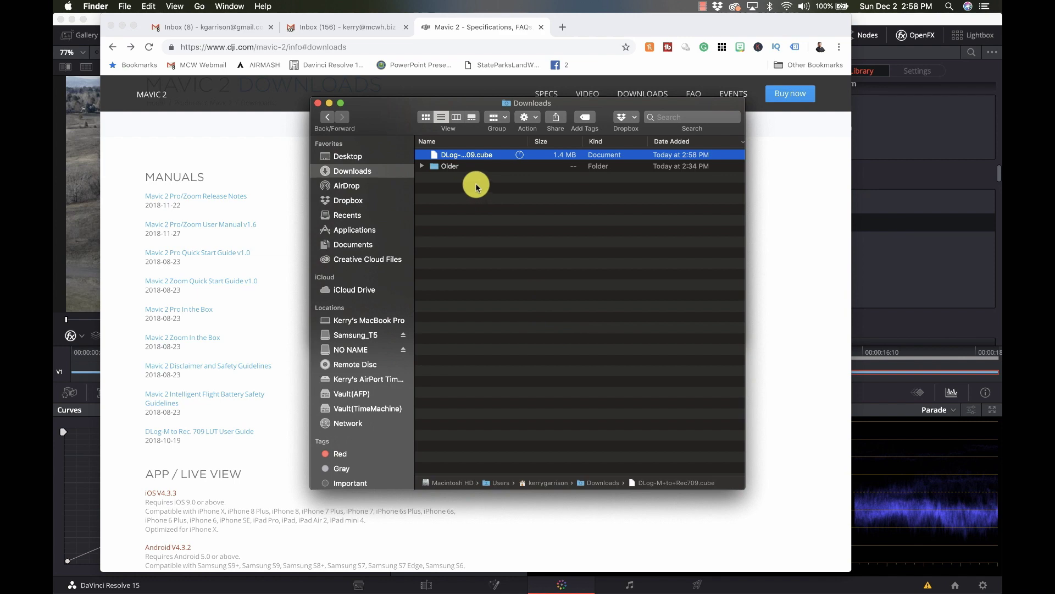
click(502, 168)
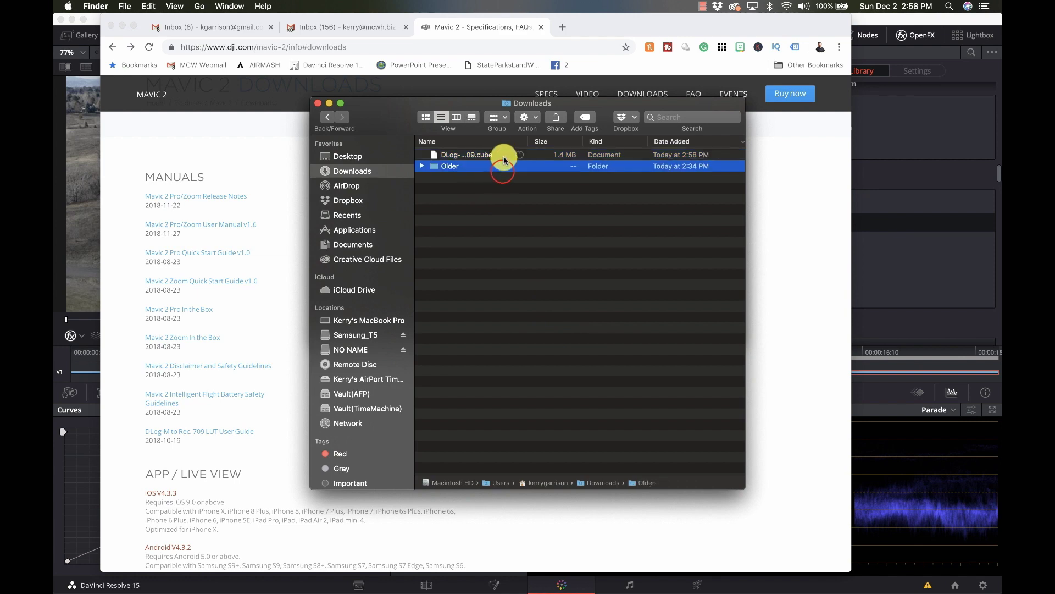
click(504, 159)
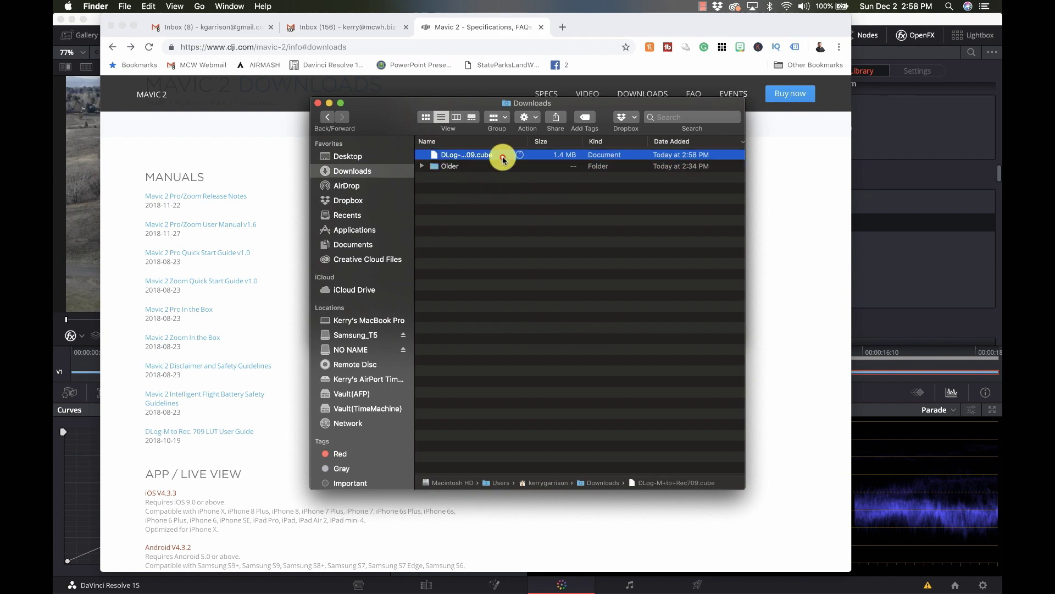
click(940, 266)
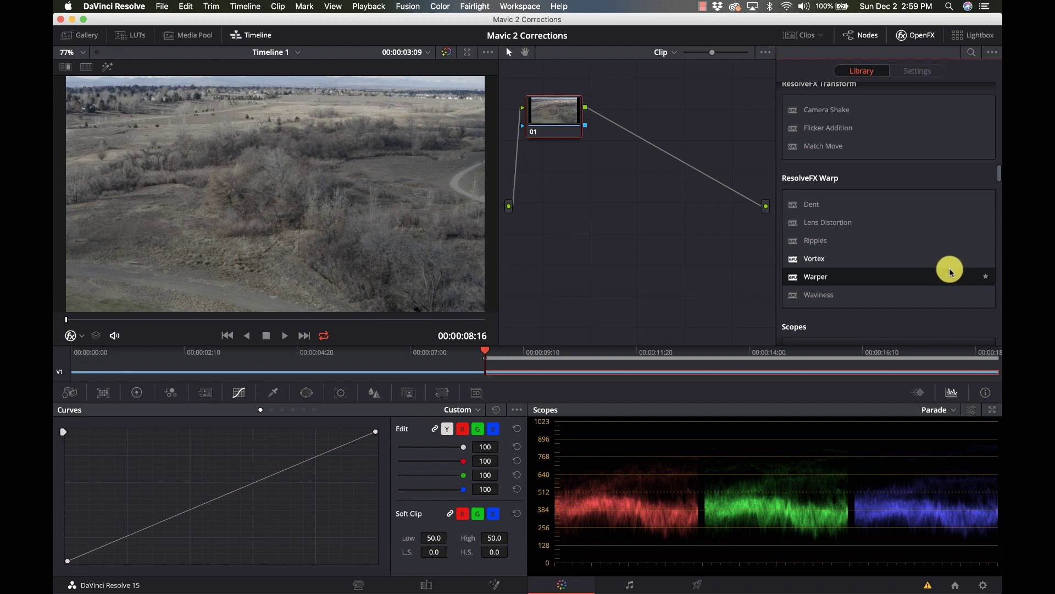
Step: In Project Settings' Color Management, update the LUT lists and open the LUT folder on disk
click(983, 584)
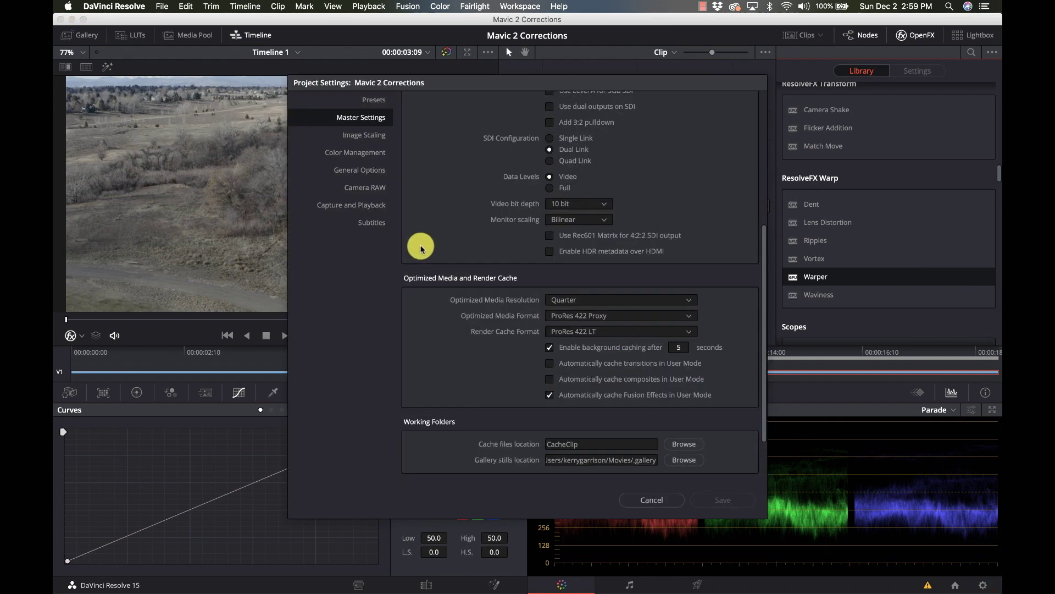
click(357, 153)
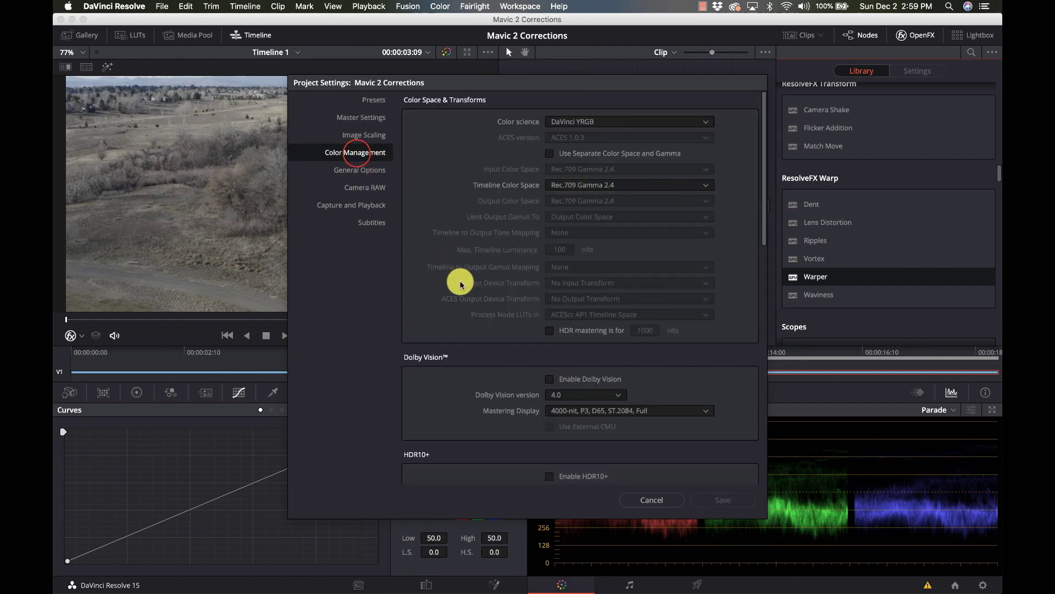
scroll(461, 283, down, 5)
scroll(461, 283, down, 6)
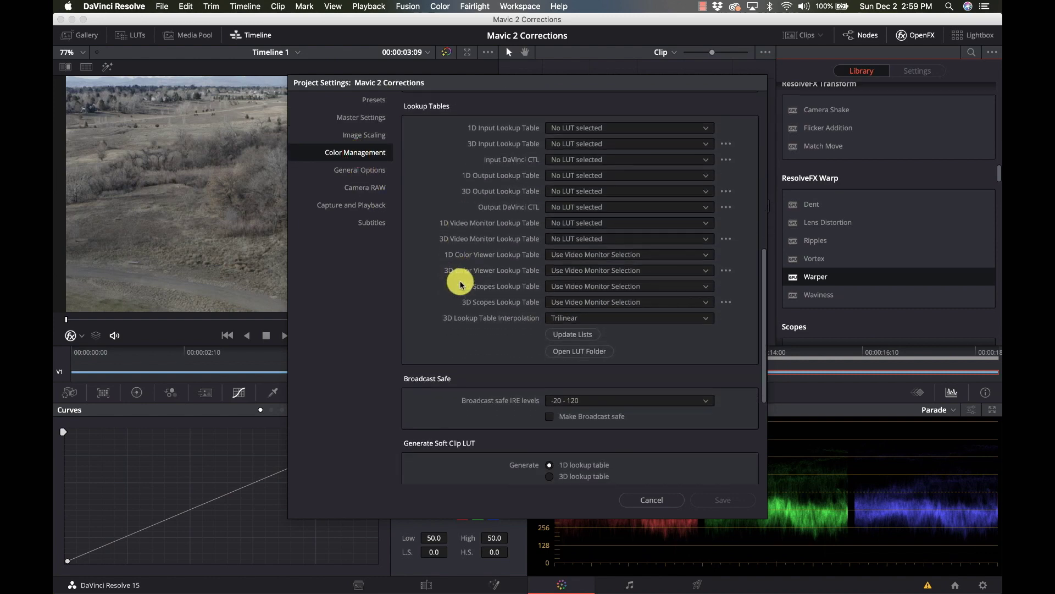
click(564, 330)
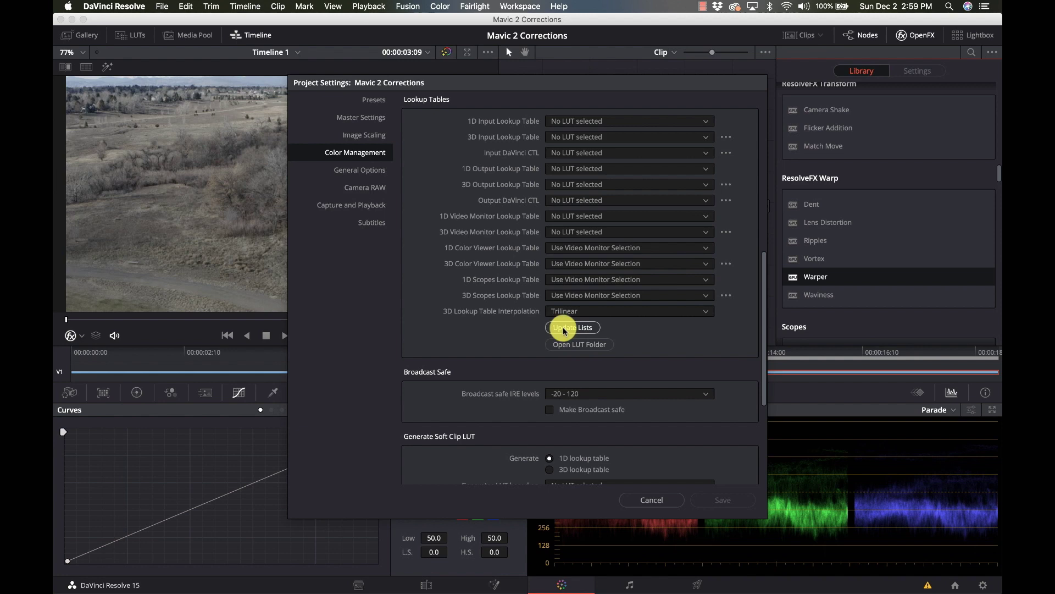
click(565, 344)
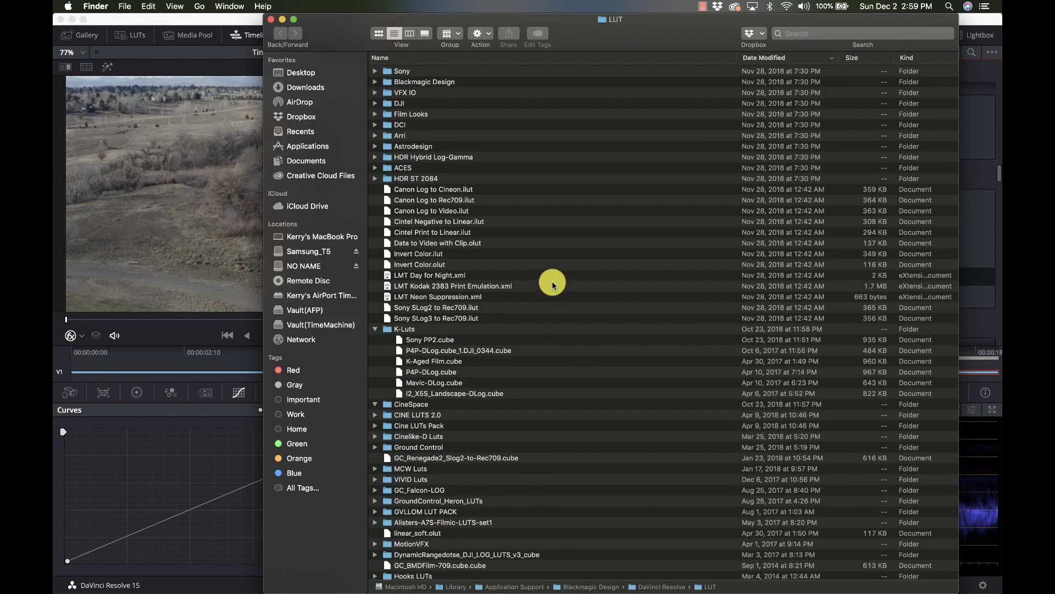
Step: Expand the DJI folder among Resolve's LUTs and bring the Downloads window forward
click(376, 179)
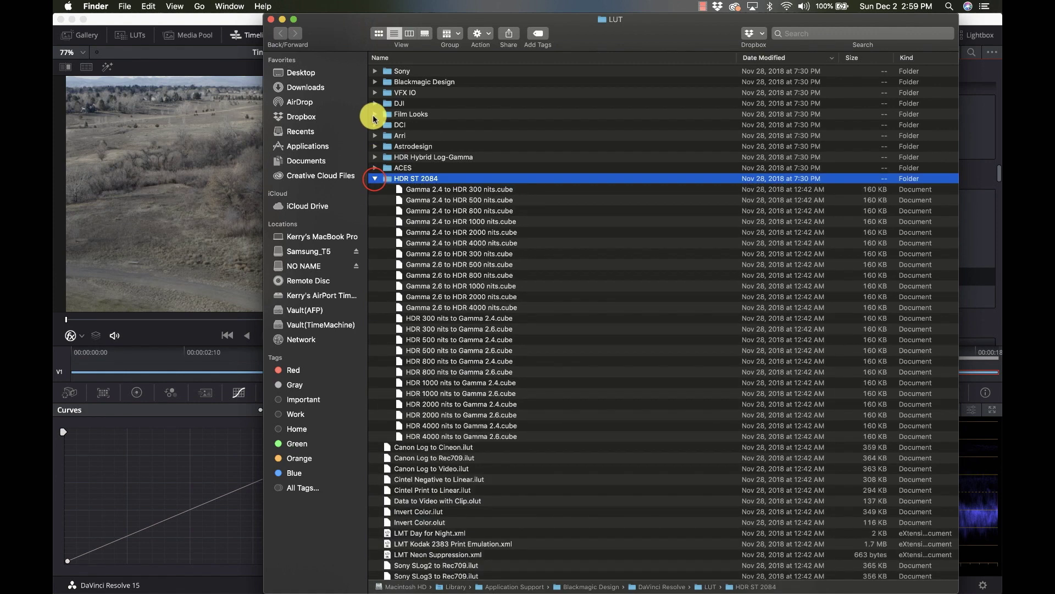
click(376, 103)
key(super+Tab)
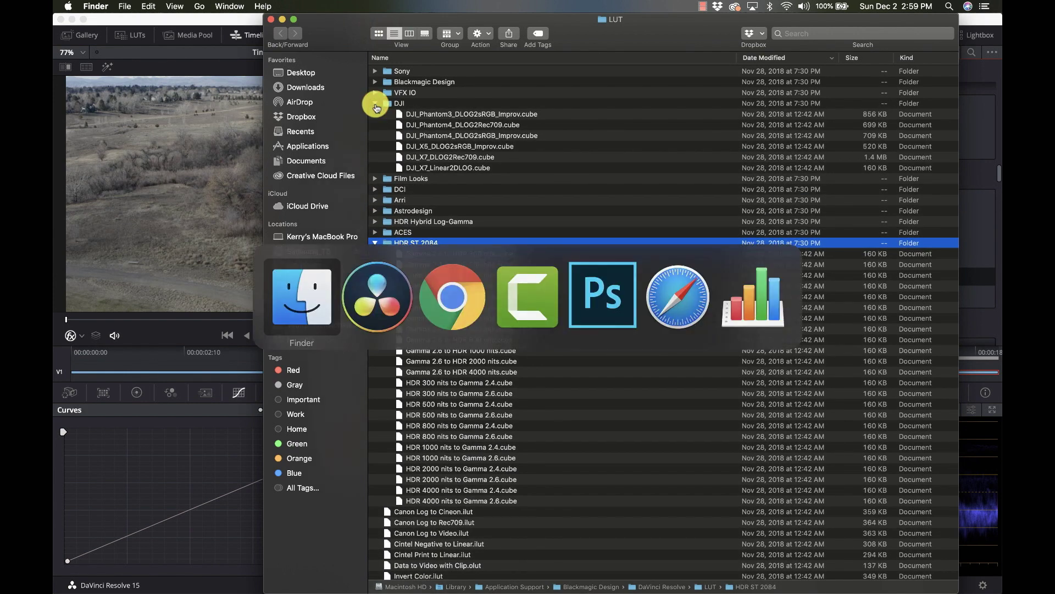
key(Escape)
mouse_move(322, 590)
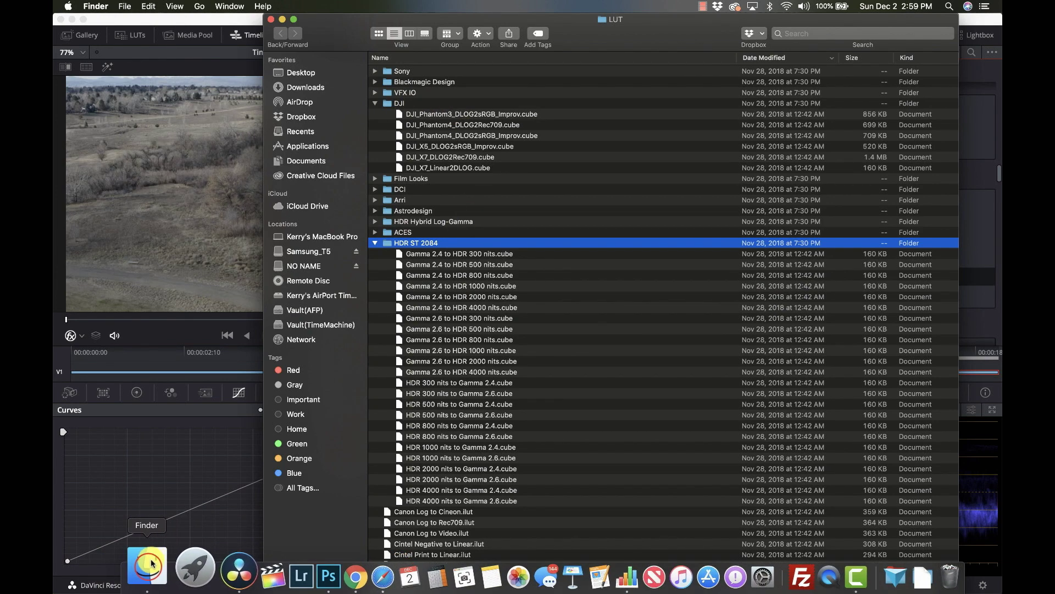
click(149, 569)
click(233, 5)
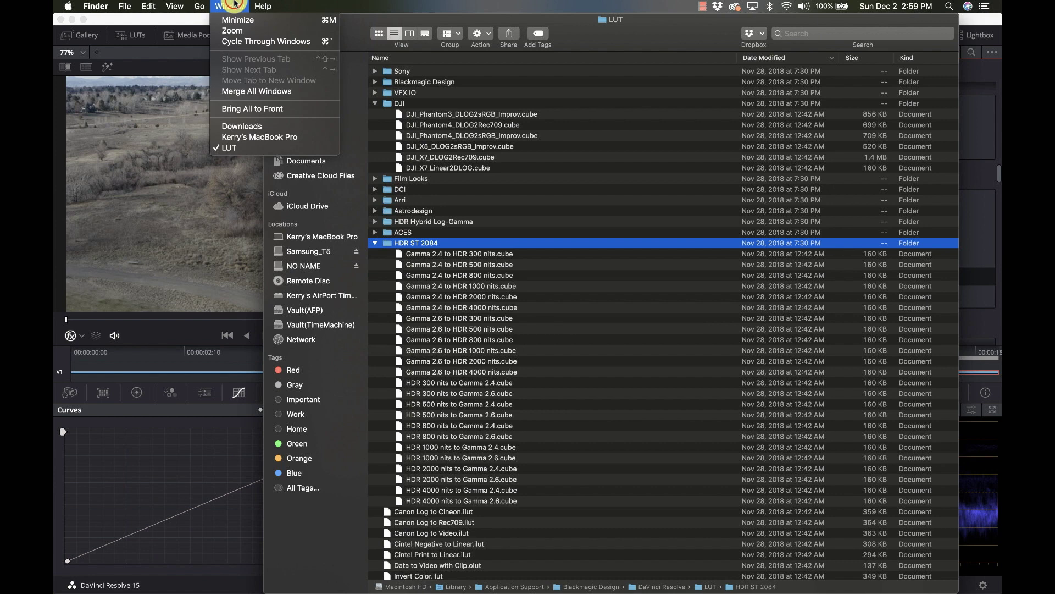
click(259, 125)
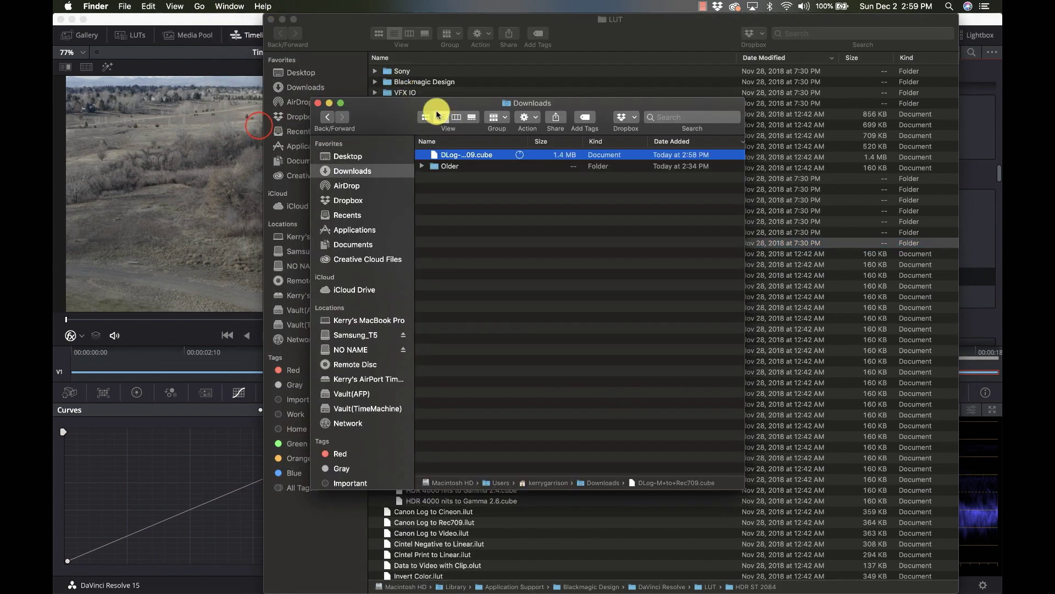
Step: Drag DLog-M+to+Rec709.cube from Downloads into the DJI LUT folder
drag(482, 104, 588, 164)
drag(585, 210, 410, 109)
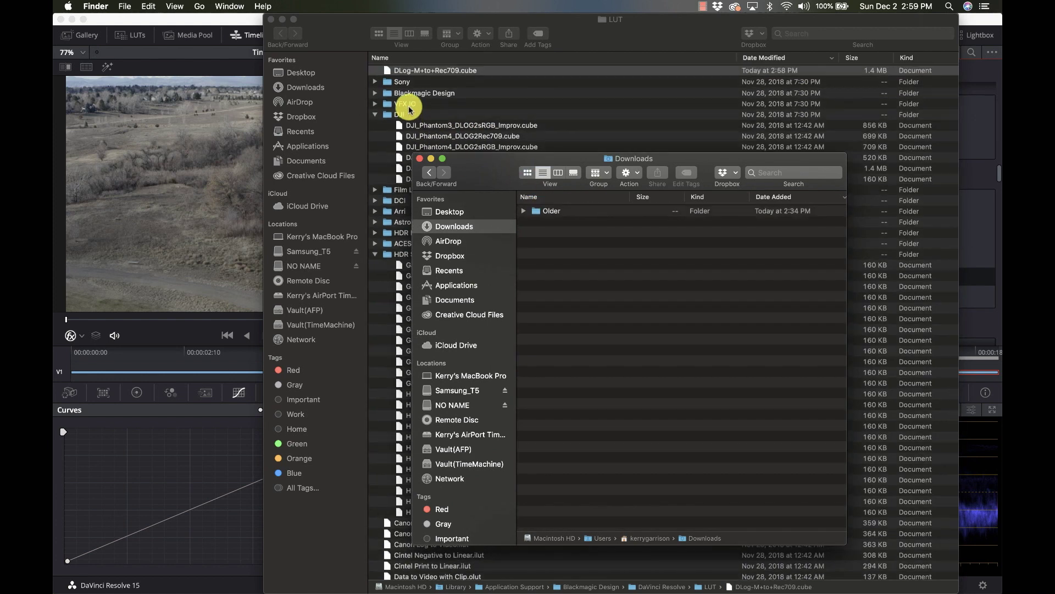
click(432, 71)
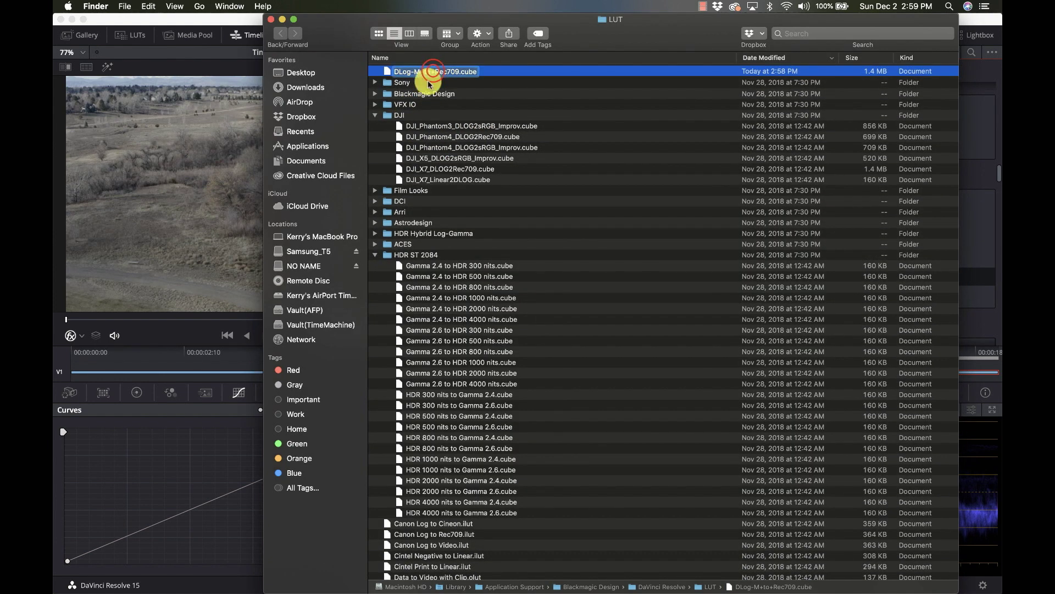
drag(431, 71, 432, 117)
click(435, 135)
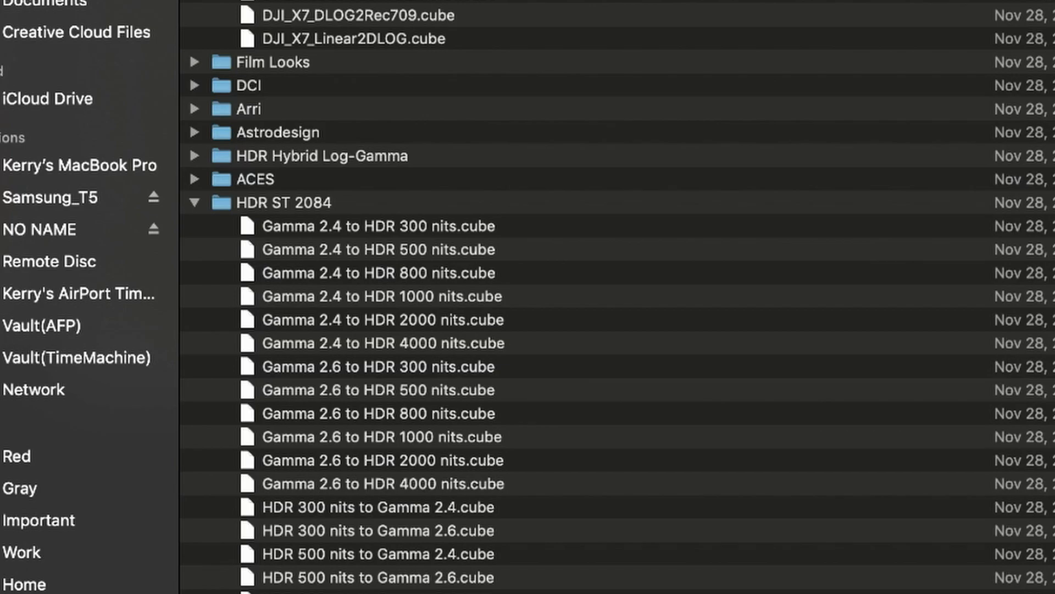
click(342, 120)
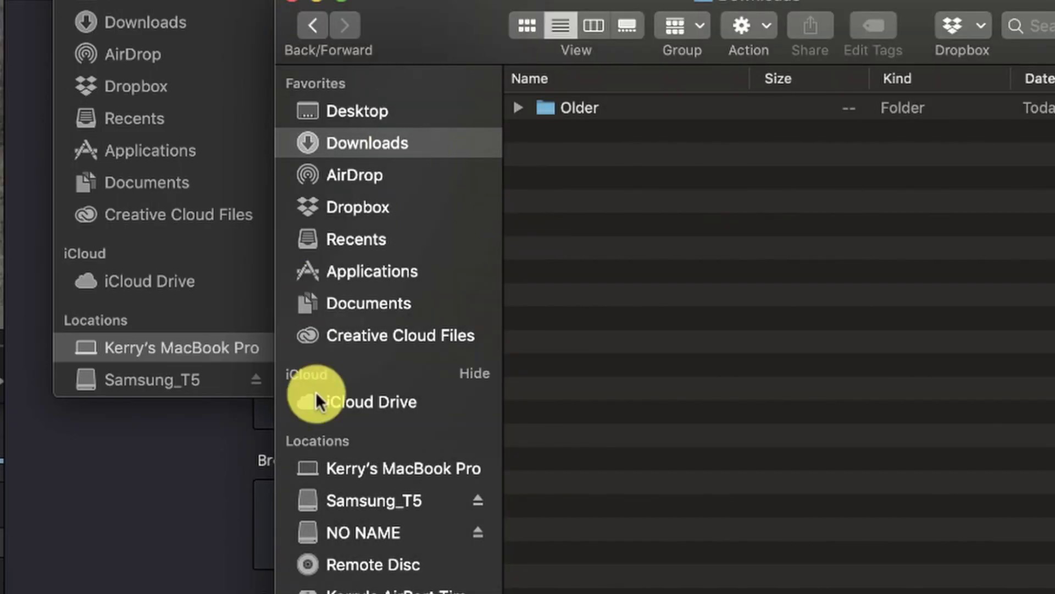
Step: Update the Lookup Tables lists to pick up the new DJI LUT and save project settings
click(214, 524)
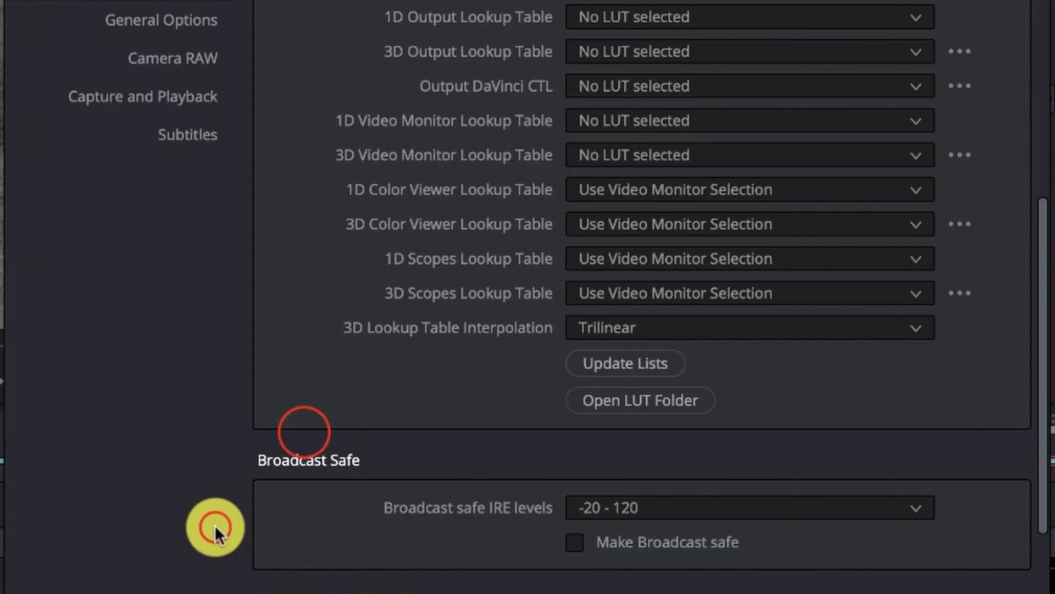
click(615, 365)
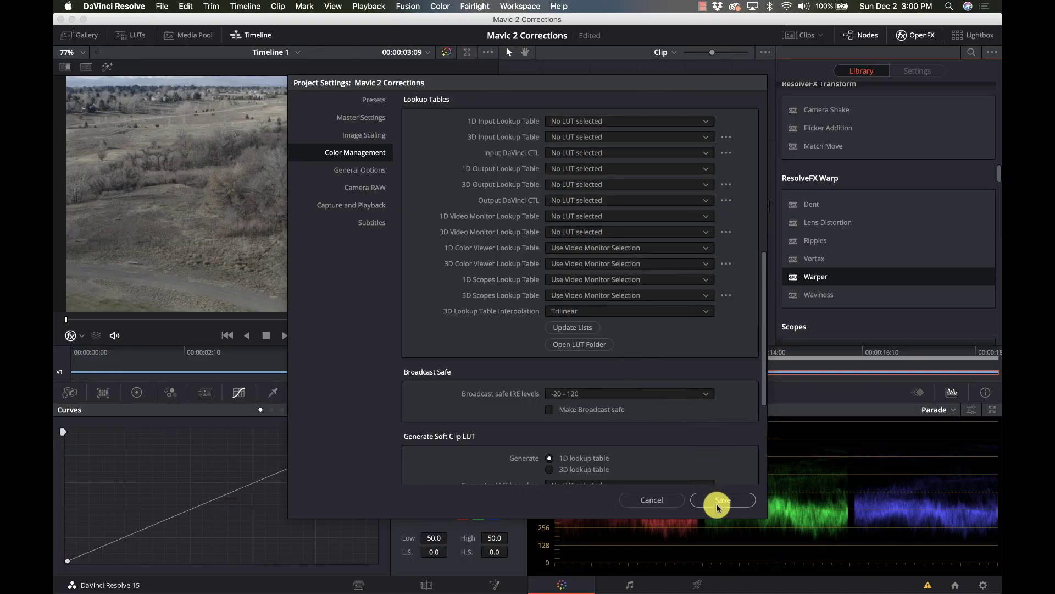
click(715, 503)
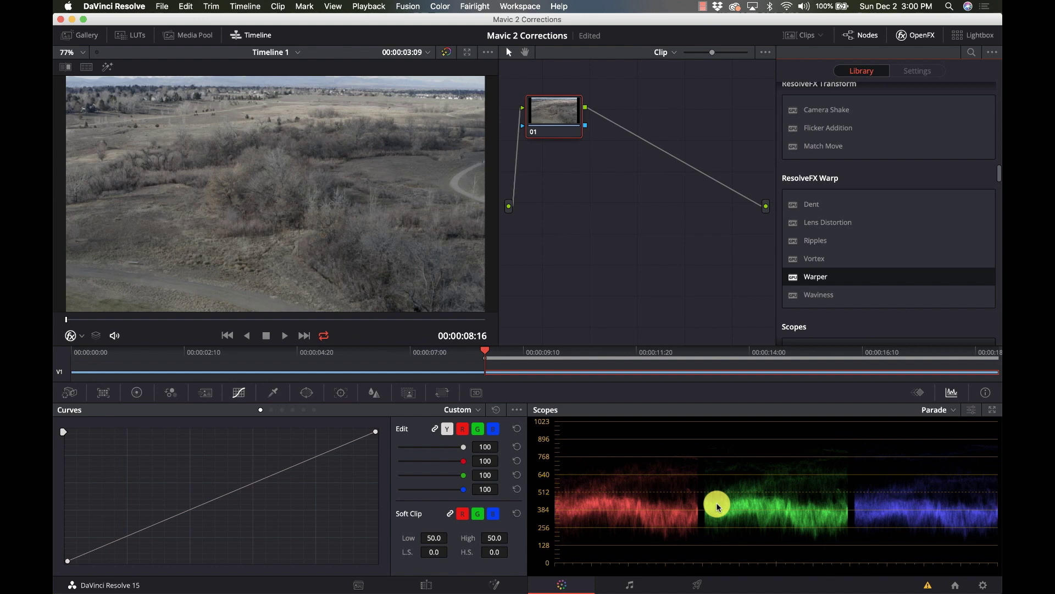
Step: Apply the DJI DLog-M+to+Rec709 LUT to node 01 and toggle the node to compare before and after
click(136, 36)
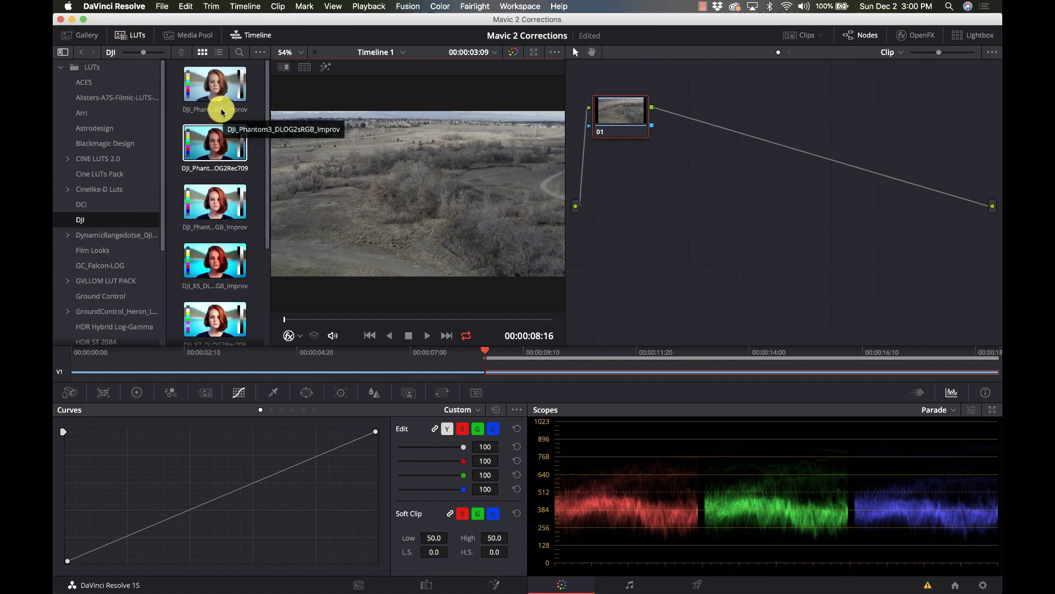
scroll(222, 245, down, 3)
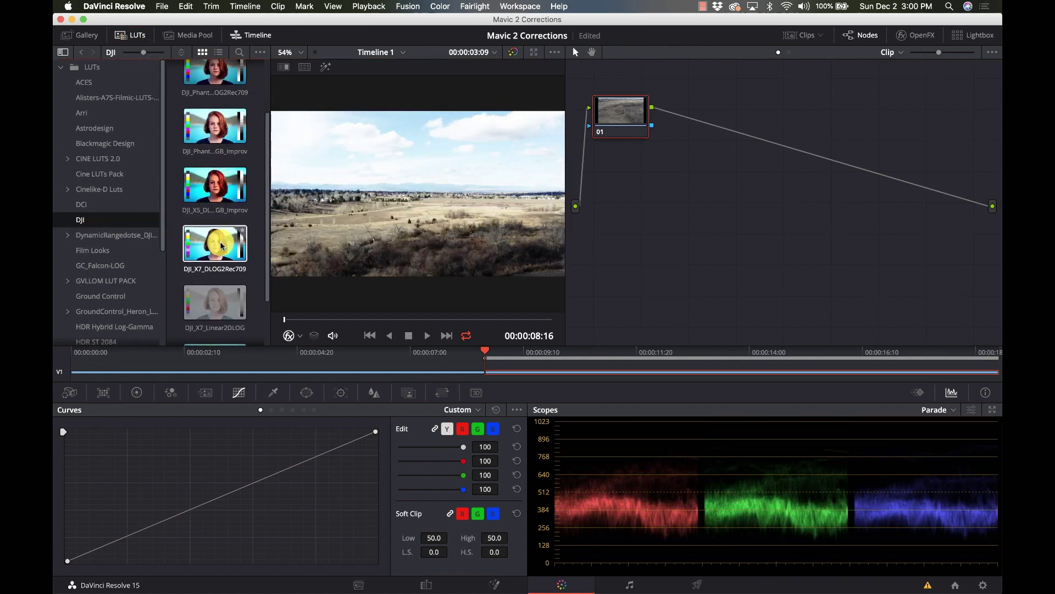
scroll(222, 245, down, 2)
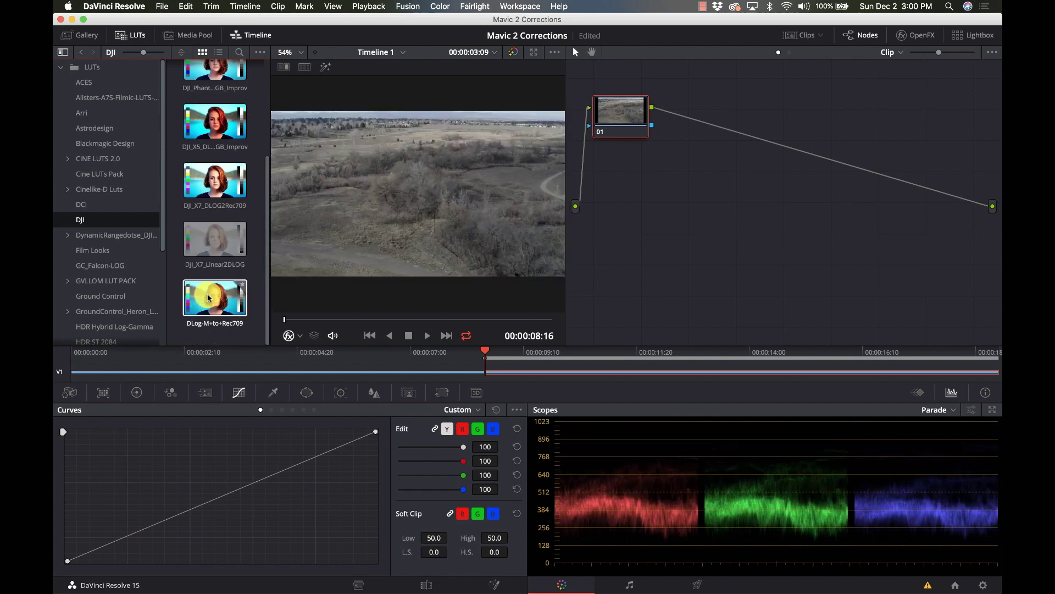
drag(209, 294, 598, 136)
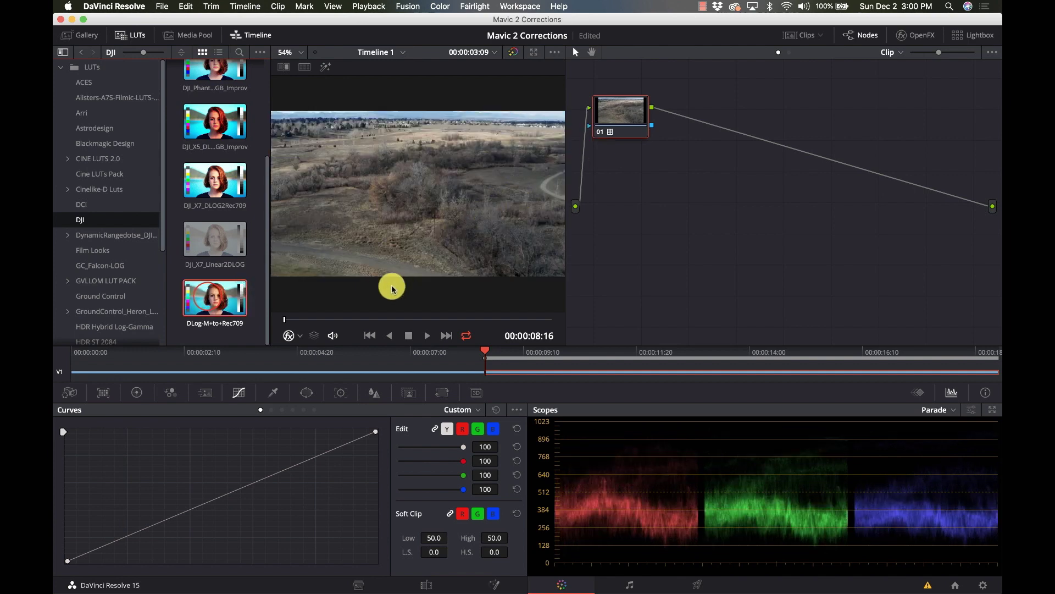
click(348, 320)
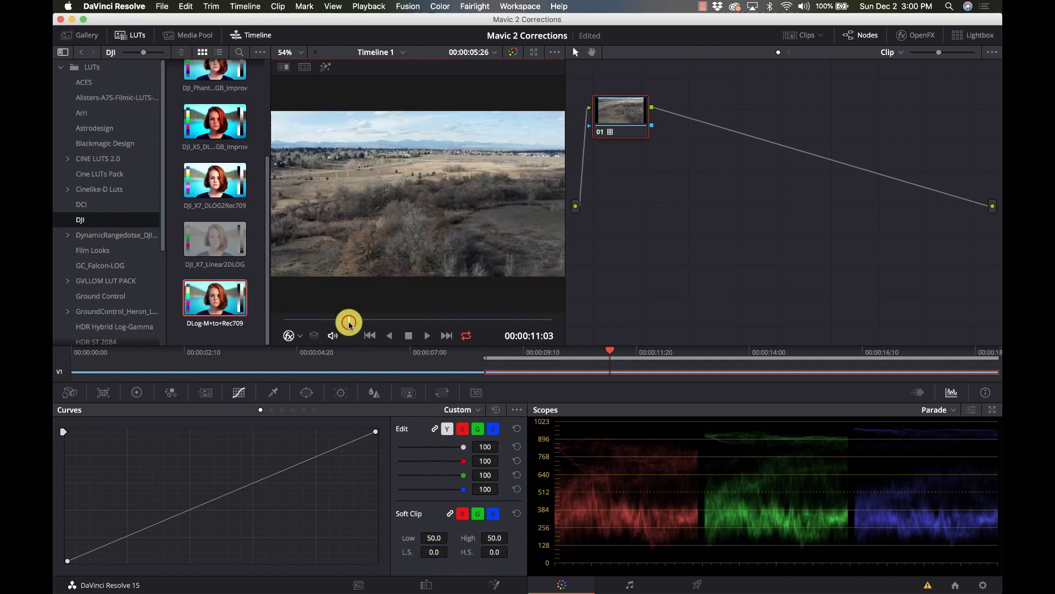
click(601, 132)
click(600, 131)
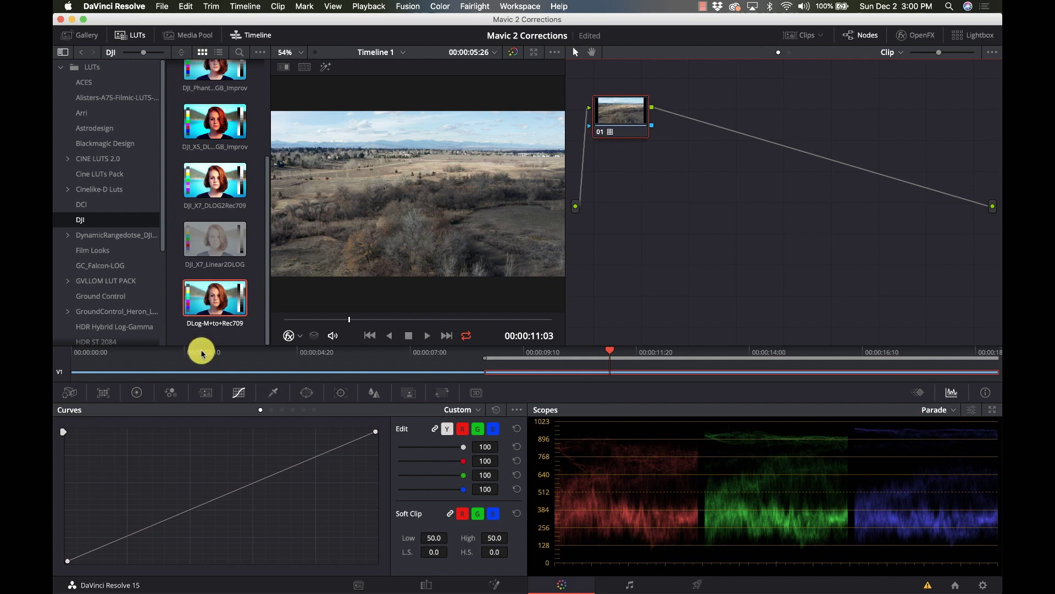
Step: Raise node 01's saturation from 50.00 to 59.60 in the Color Wheels panel
click(137, 392)
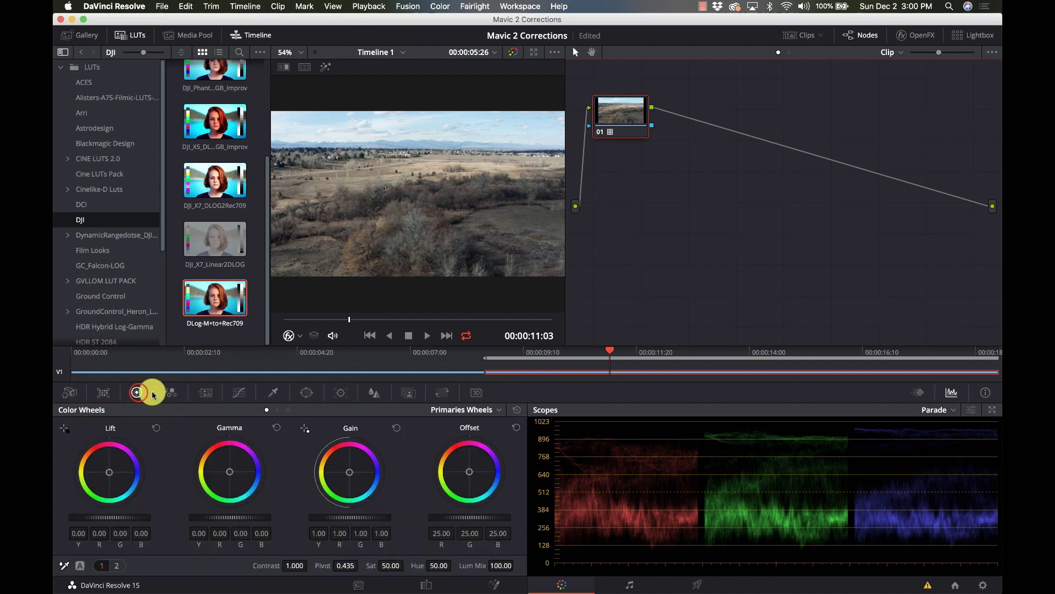
drag(393, 566, 418, 568)
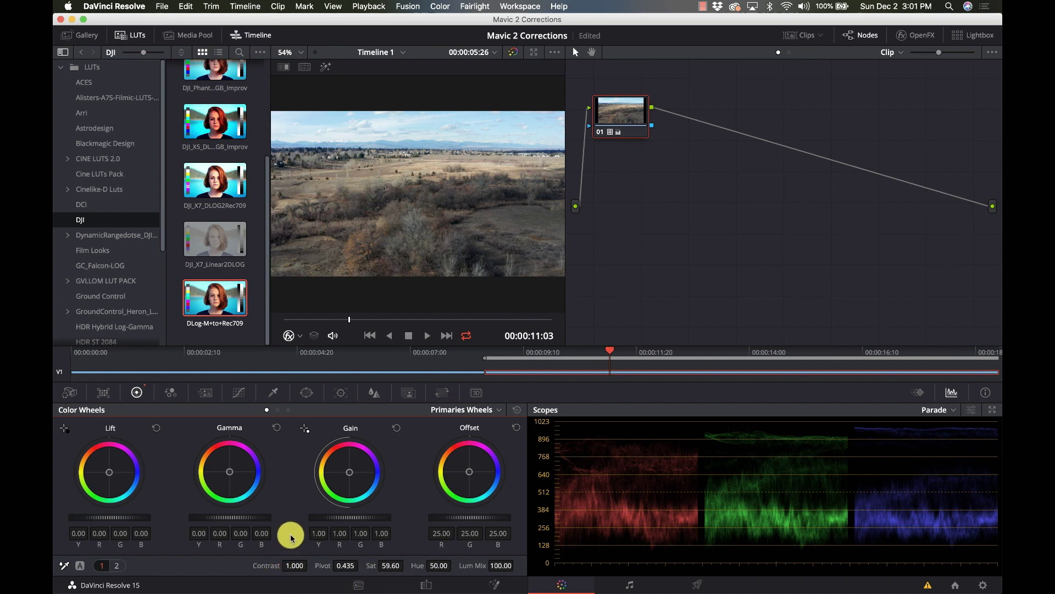
Step: Add serial node 02 with the Lens Distortion effect, ganged distortion set to 0.18
key(alt+s)
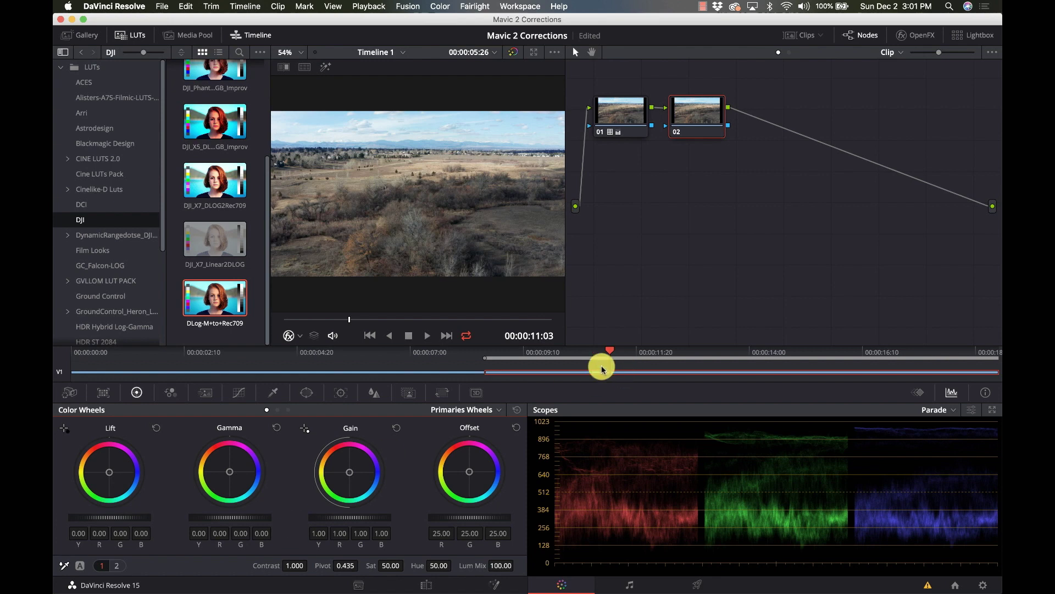
click(923, 36)
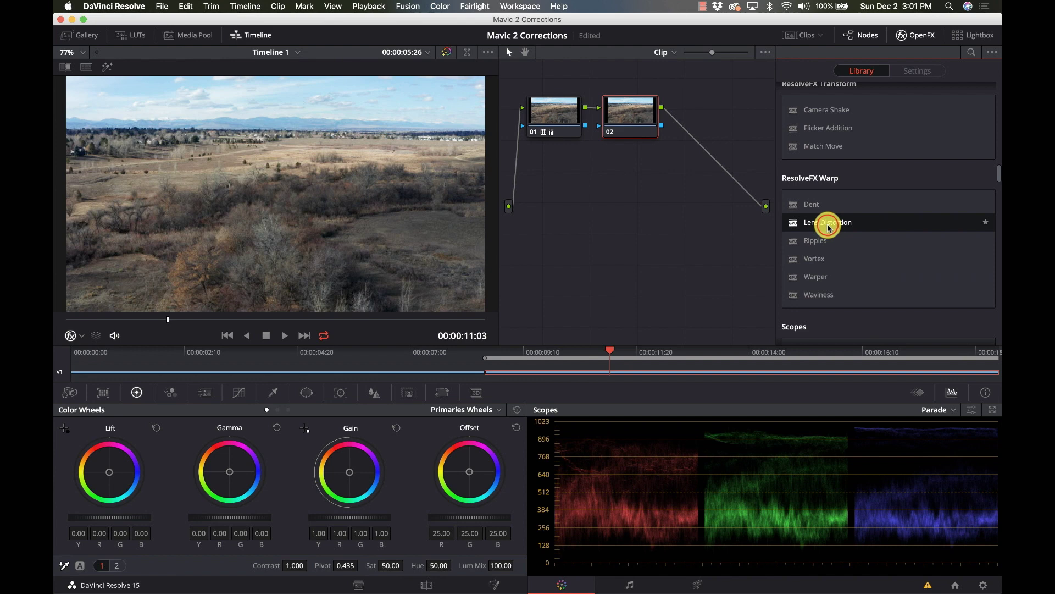
drag(828, 227, 638, 120)
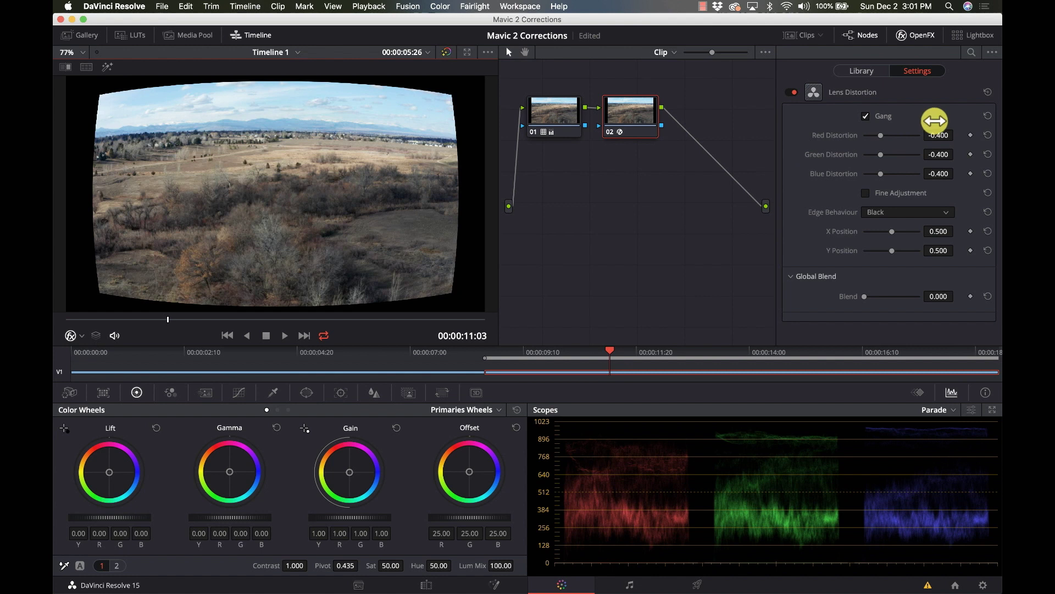
click(943, 134)
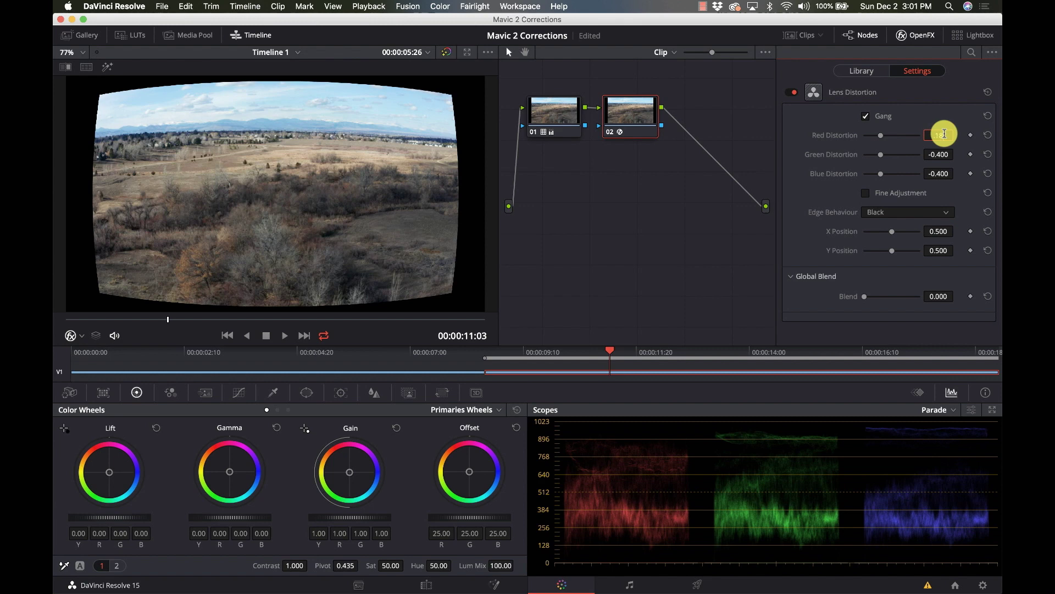
text(0.18)
key(Return)
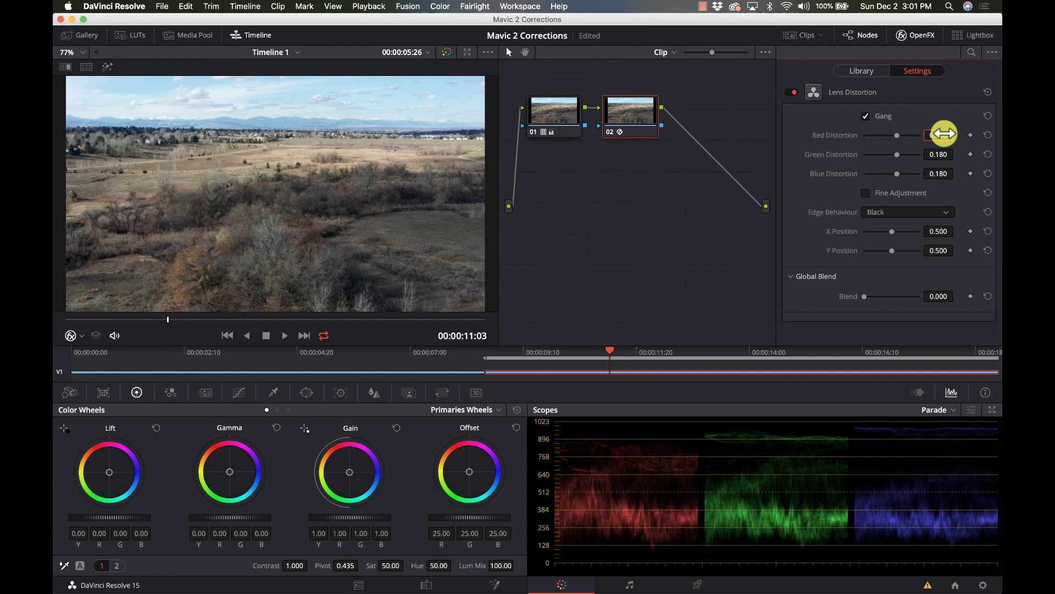
Step: Select the baseball-field clip, apply the DLog-M+to+Rec709 LUT to node 01, and compare the grade
click(420, 371)
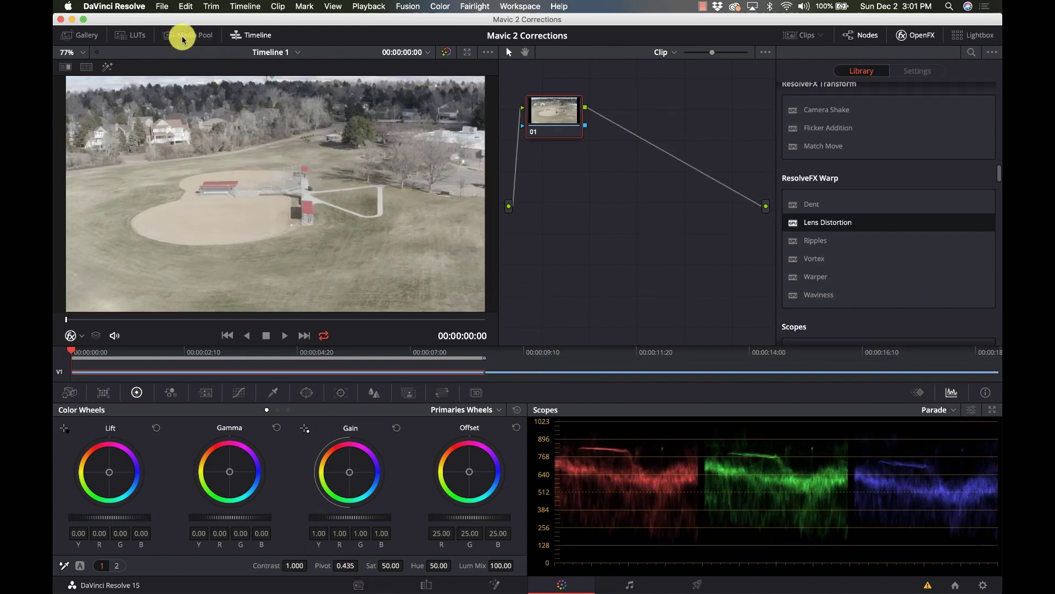
click(136, 38)
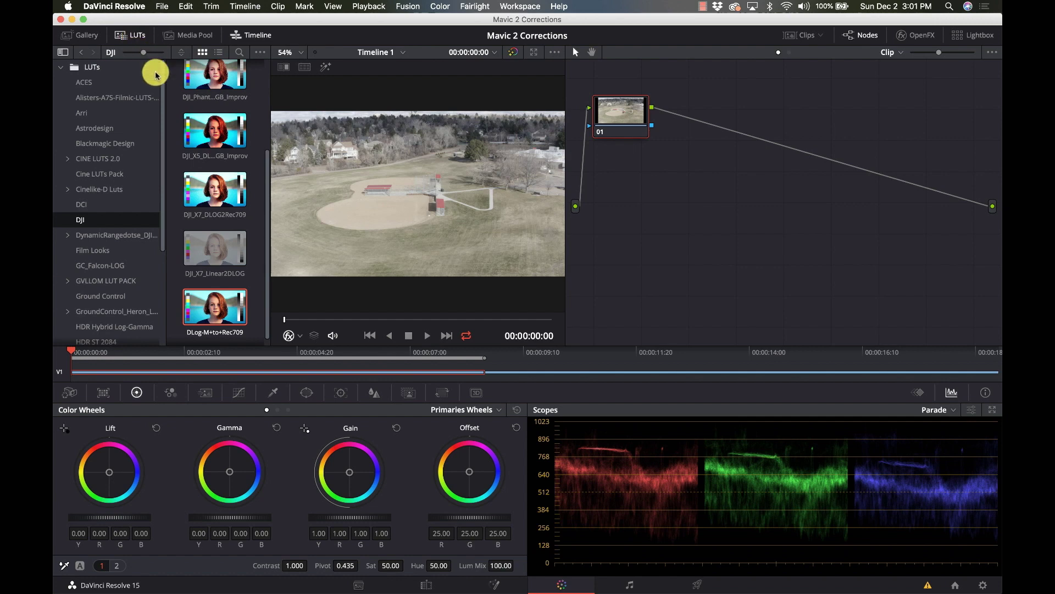
scroll(223, 283, down, 1)
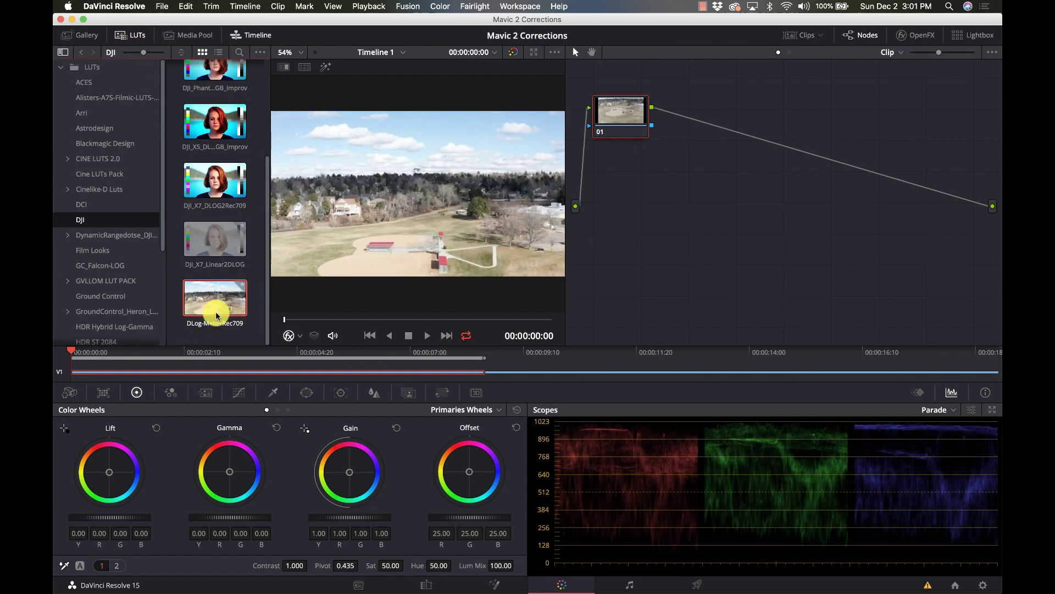
drag(220, 323, 596, 147)
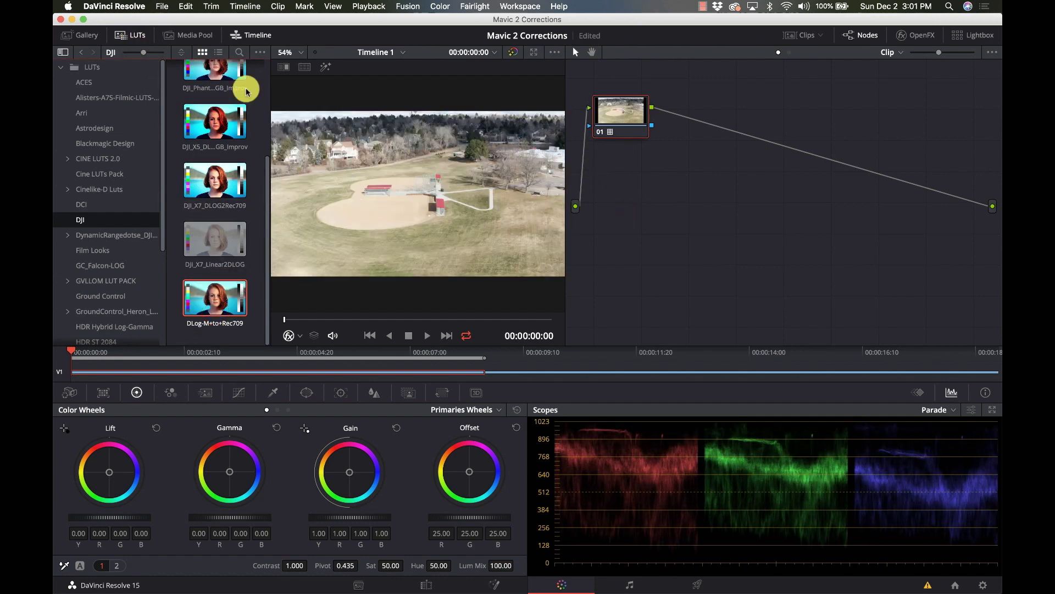
click(140, 34)
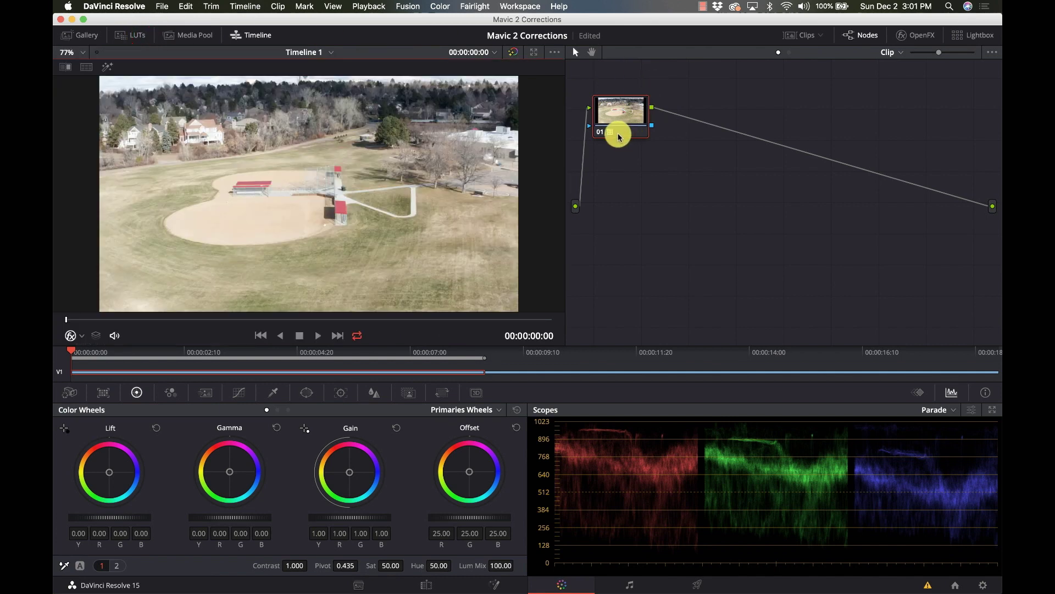
click(598, 132)
click(598, 131)
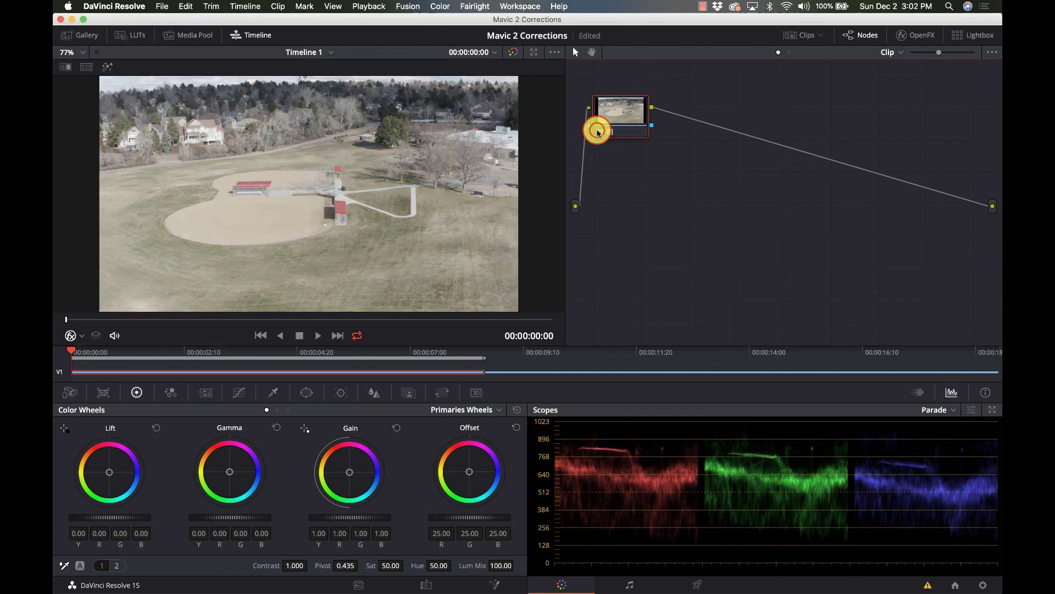
click(598, 132)
click(598, 132)
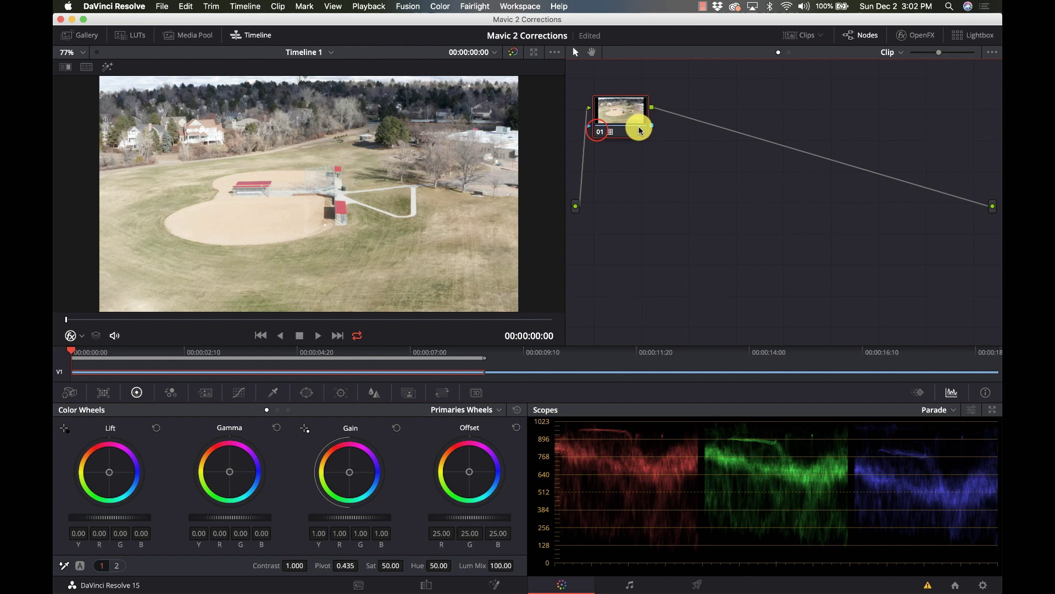
Step: Add serial node 02 with Lens Distortion, ganged distortion at 0.18
key(alt+s)
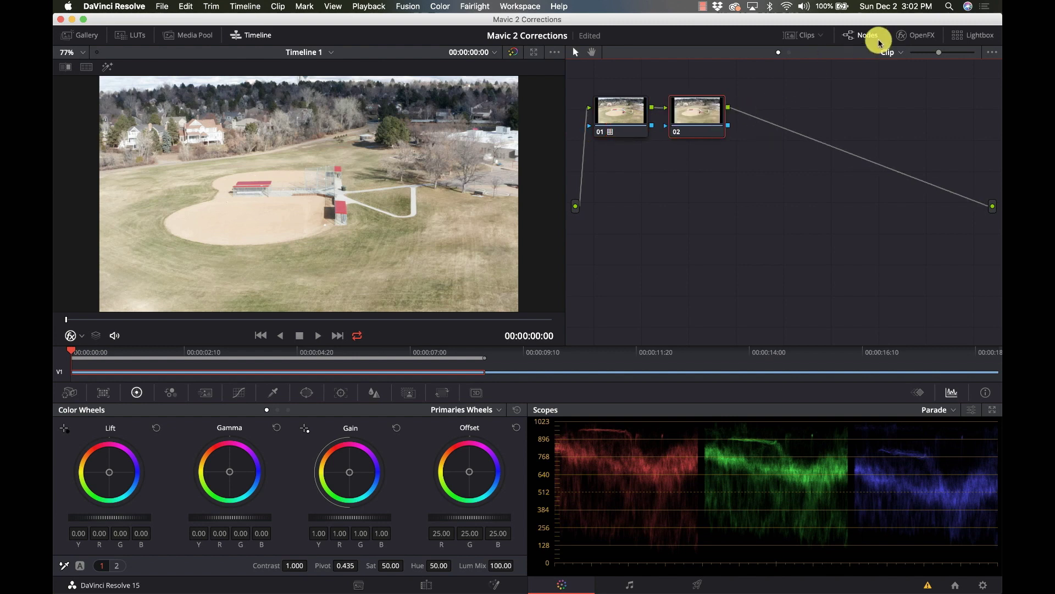
click(908, 39)
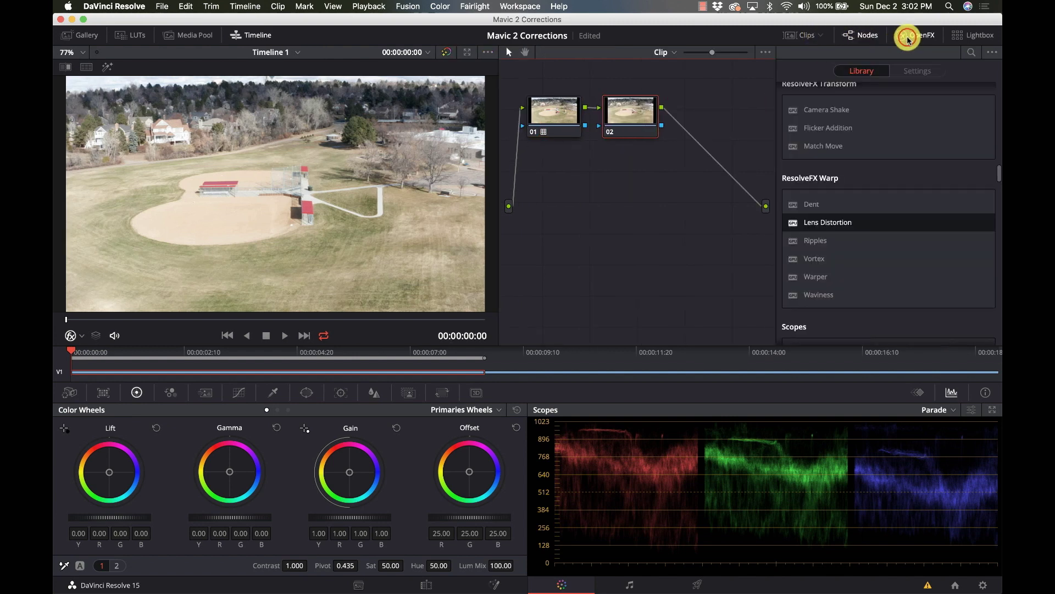
drag(847, 221, 637, 127)
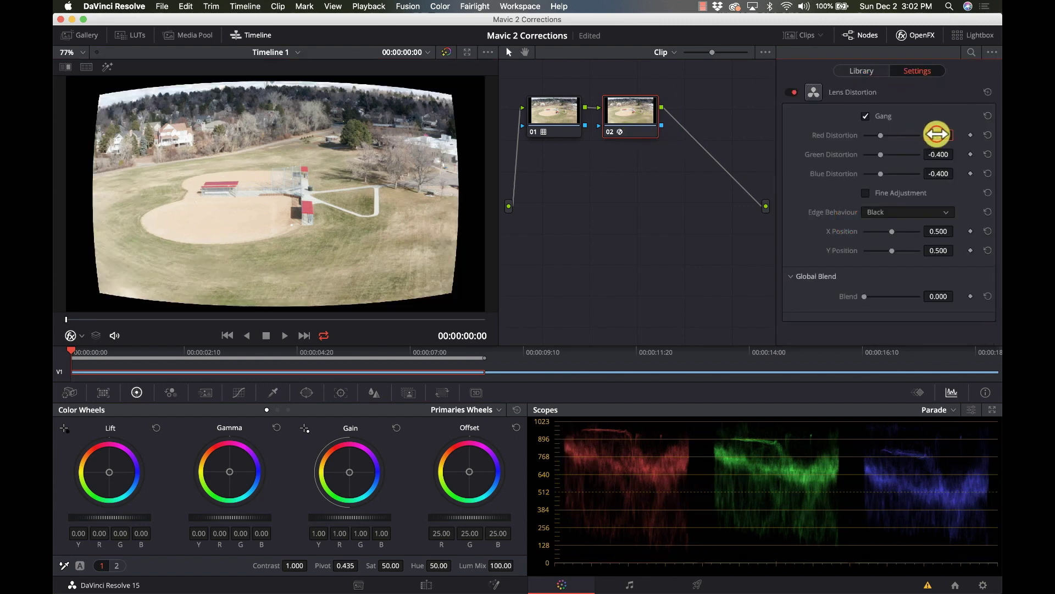
click(938, 134)
text(0.18)
key(Return)
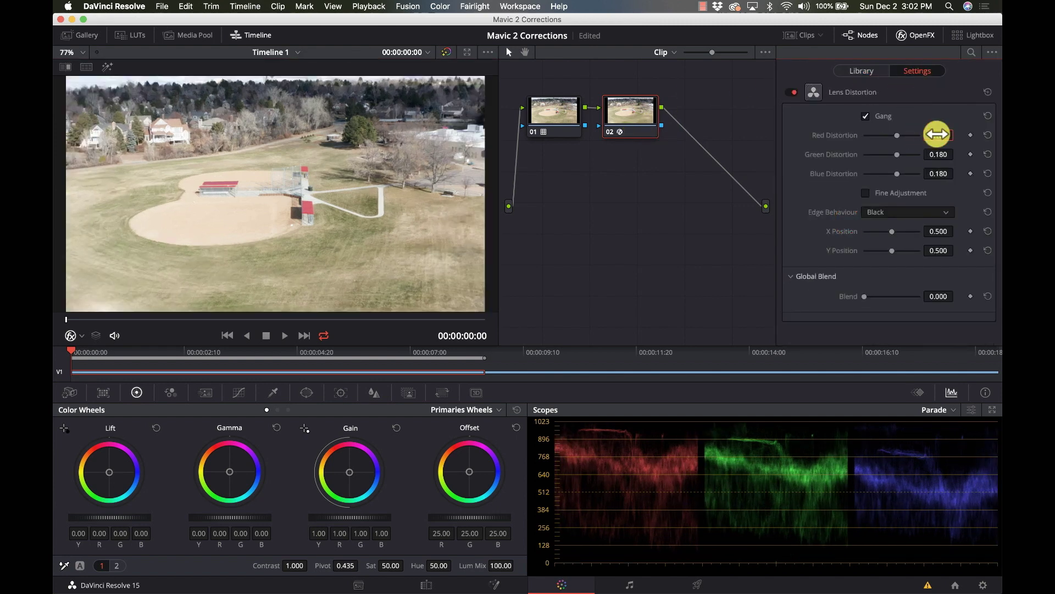